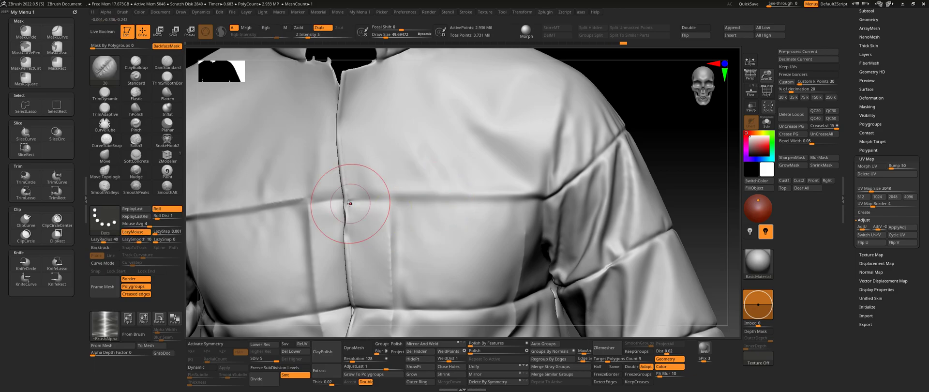
Sculpt gathered wrinkles along the chest seam from the front zipper to the wearer's left armhole with seam brush 30
key("s")
key("ctrl+z")
left_click_drag(526, 198, 544, 198)
left_click_drag(681, 138, 653, 145)
left_click_drag(716, 155, 623, 173, "alt")
key("shift")
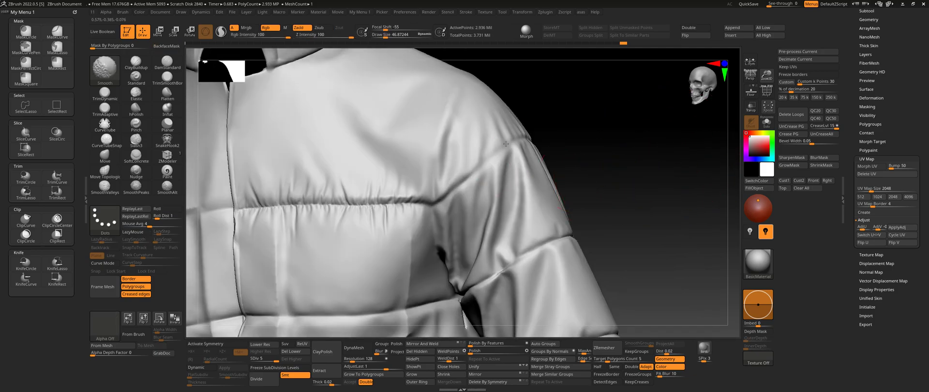
Sculpt matching gathers along the upper seam of the wearer's left sleeve, around the shoulder toward the back
left_click_drag(505, 144, 412, 148)
left_click_drag(569, 159, 584, 158, "shift")
left_click_drag(387, 157, 334, 155)
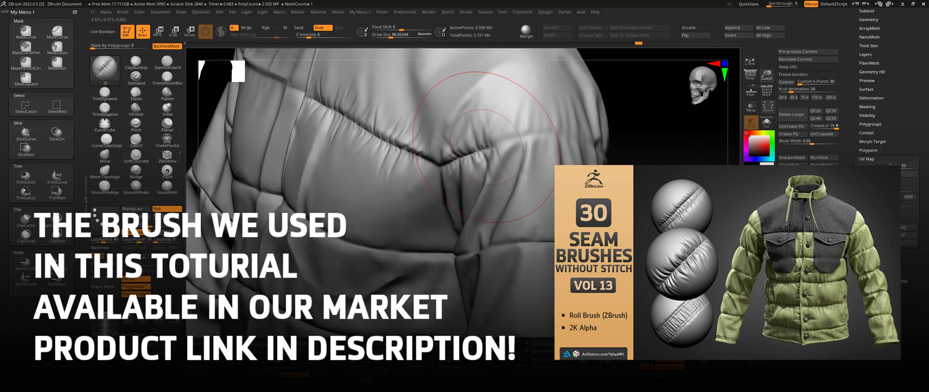
right_click_drag(487, 147, 428, 167)
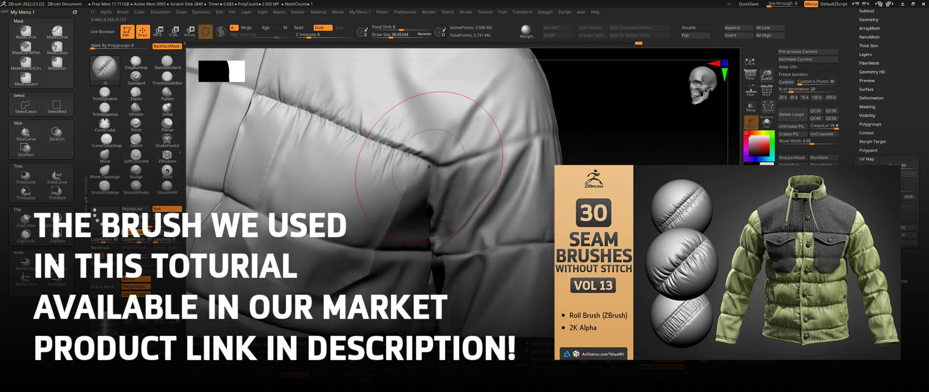
right_click_drag(634, 134, 493, 163)
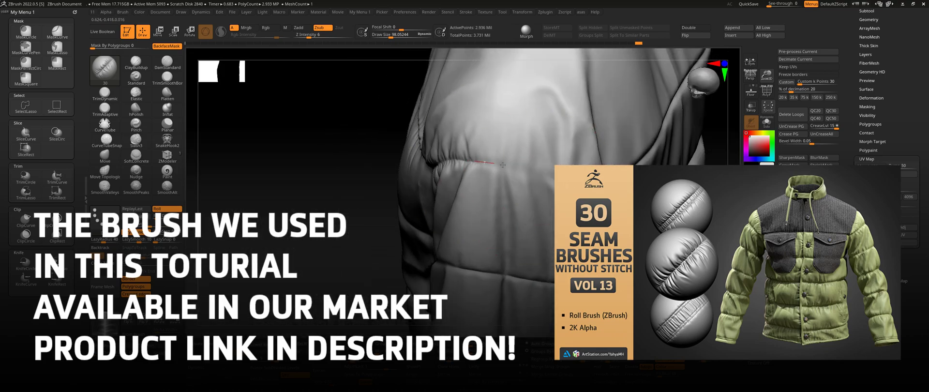
right_click_drag(374, 196, 411, 194)
left_click_drag(460, 154, 537, 179)
right_click_drag(373, 205, 301, 210)
mouse_move(301, 210)
right_mouse_down("alt")
mouse_move(361, 203)
mouse_move(365, 224)
mouse_move(276, 230)
right_mouse_up("alt")
Smooth the upper back seam and sculpt gathered wrinkles across it between the two armholes
left_click_drag(571, 206, 687, 213)
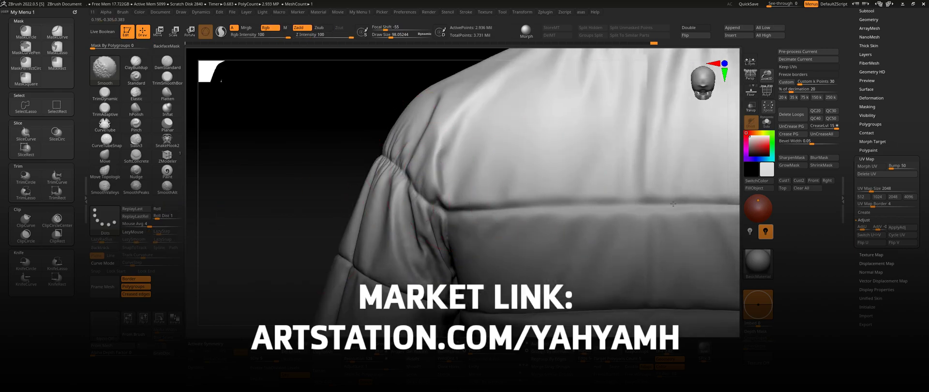
right_click_drag(556, 213, 532, 184, "ctrl")
right_click_drag(661, 197, 375, 221, "ctrl")
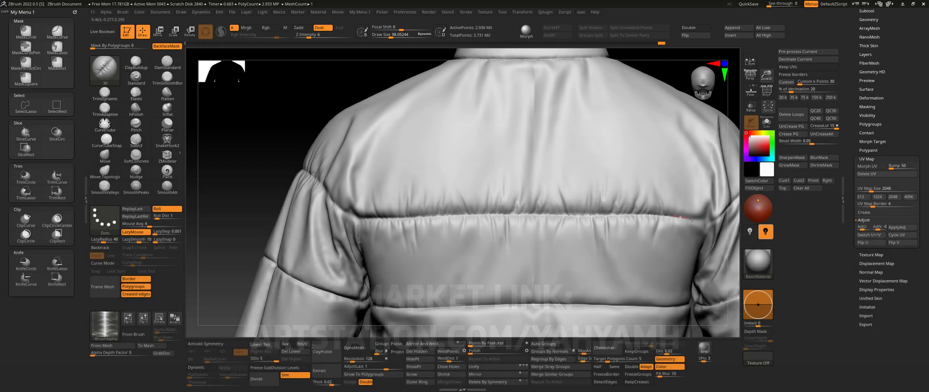
Sculpt gathered wrinkles along the upper seam of the wearer's right sleeve, from the back around to the front
mouse_move(393, 176)
right_mouse_down()
mouse_move(557, 187)
mouse_move(415, 226)
right_mouse_up()
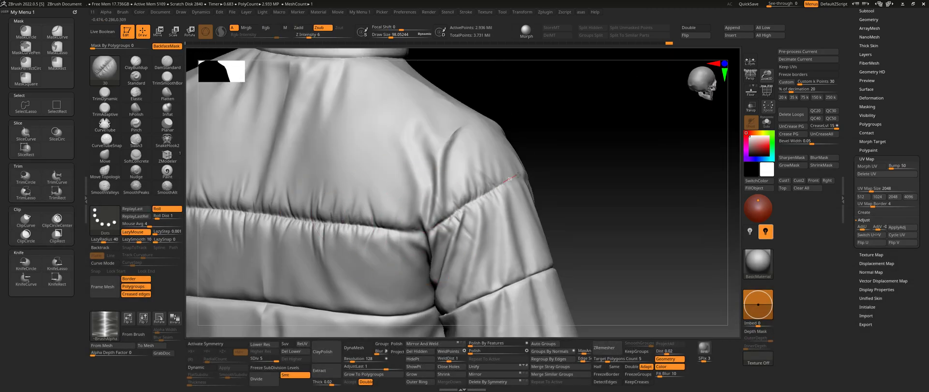
right_click_drag(516, 176, 442, 198)
right_click_drag(519, 207, 353, 234)
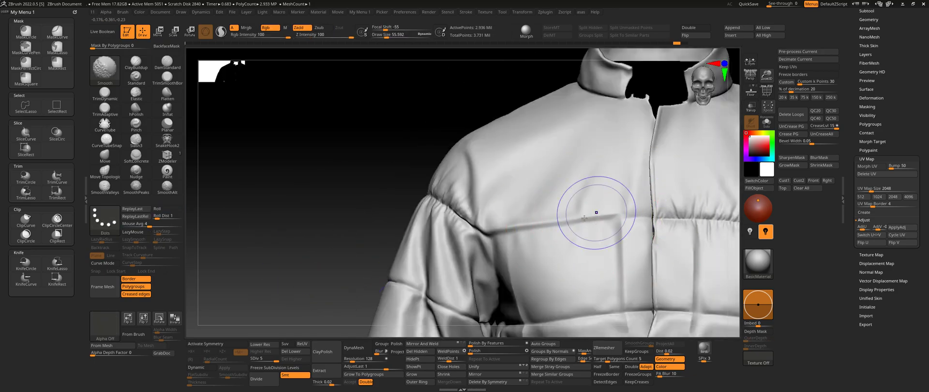
Smooth the chest seam on the wearer's right front and sculpt gathers along it up to the zipper
key("s")
left_click_drag(587, 225, 579, 226)
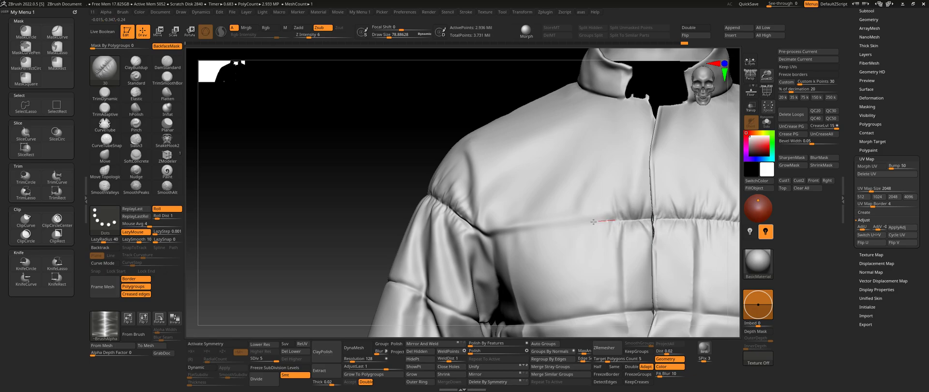
right_click_drag(506, 233, 509, 193, "ctrl")
Sculpt gathers along the second torso seam from the zipper, under the wearer's left arm and onto the back
right_click_drag(509, 193, 484, 224)
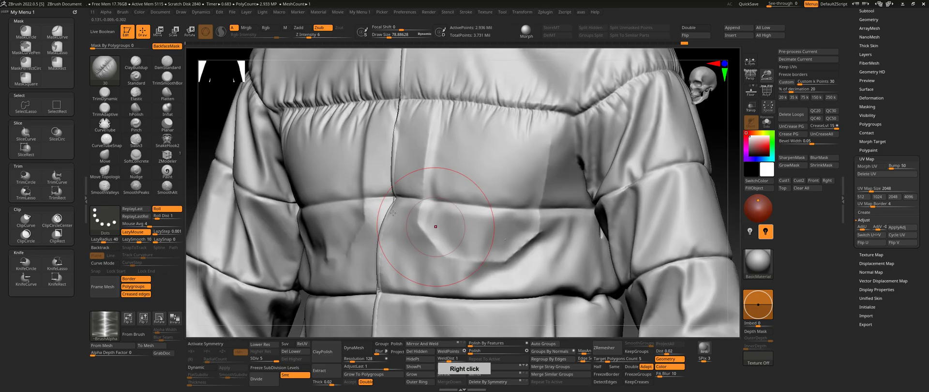
mouse_move(576, 217)
right_mouse_down()
mouse_move(365, 207)
mouse_move(320, 142)
mouse_move(501, 200)
right_mouse_up()
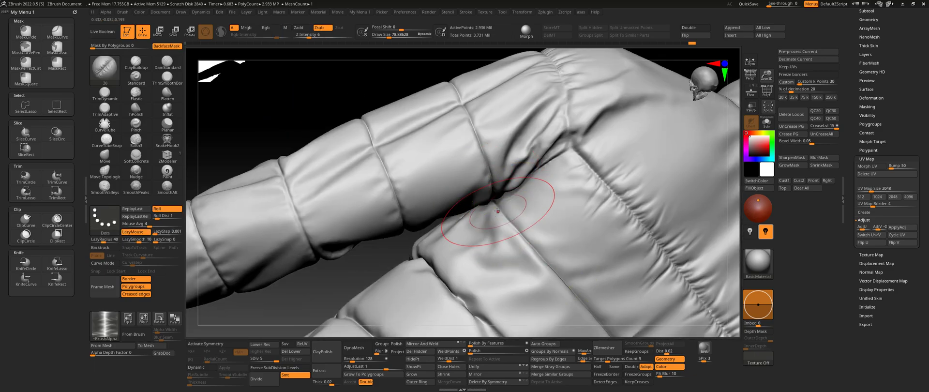
right_click_drag(394, 207, 410, 221)
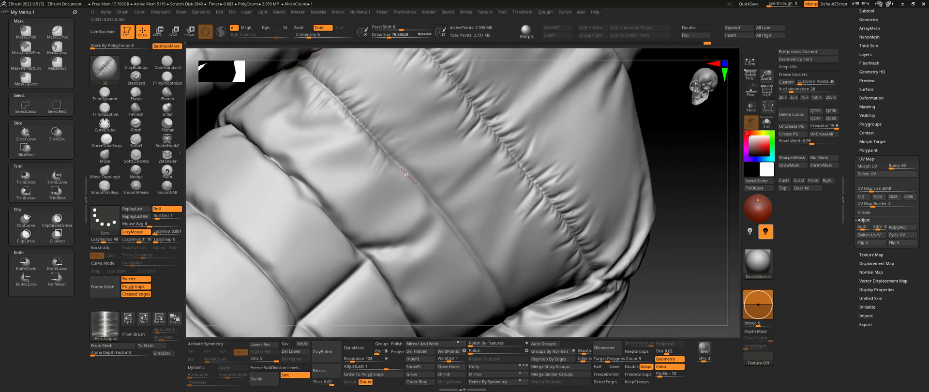
right_click_drag(412, 180, 363, 197)
right_click_drag(498, 197, 340, 79)
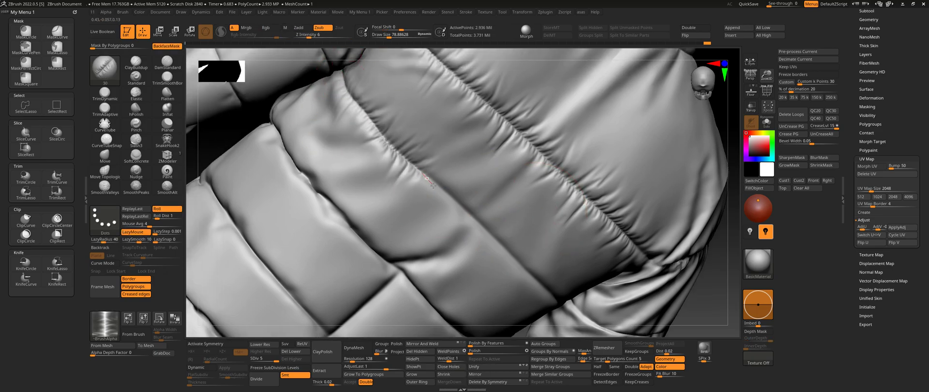
Extend the second torso seam's gathers across the back and around the wearer's right side to the front zipper
right_click_drag(513, 257, 496, 196)
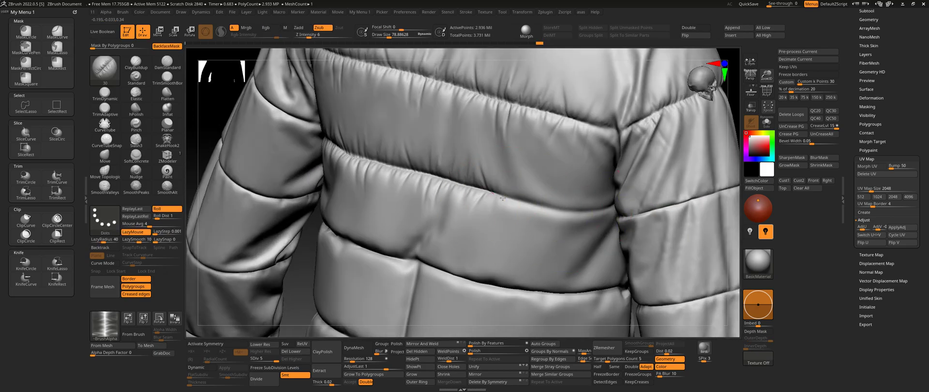
right_click_drag(610, 207, 297, 195)
mouse_move(385, 208)
right_mouse_down()
mouse_move(349, 198)
mouse_move(438, 175)
right_mouse_up()
key("s")
left_click_drag(274, 189, 235, 157)
key("s")
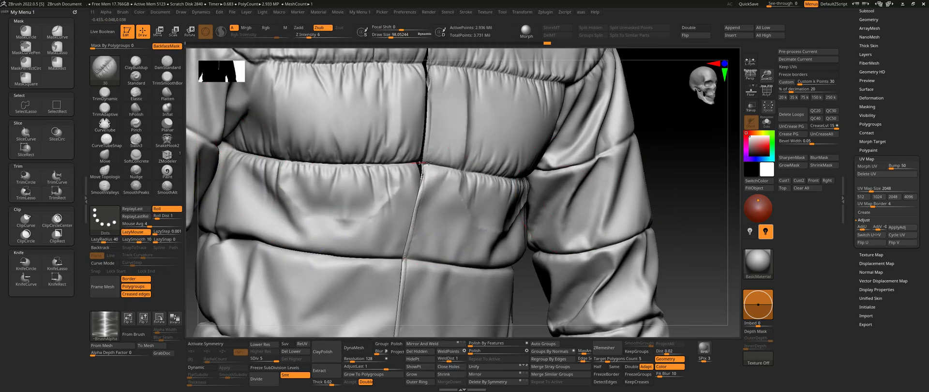
Assign new polygroups to the jacket by topology and UV continuity using Auto Groups With UV
key("f")
mouse_move(552, 206)
right_mouse_down()
mouse_move(614, 178)
mouse_move(583, 202)
mouse_move(594, 176)
mouse_move(605, 179)
mouse_move(570, 198)
mouse_move(444, 213)
mouse_move(479, 203)
mouse_move(451, 196)
right_mouse_up()
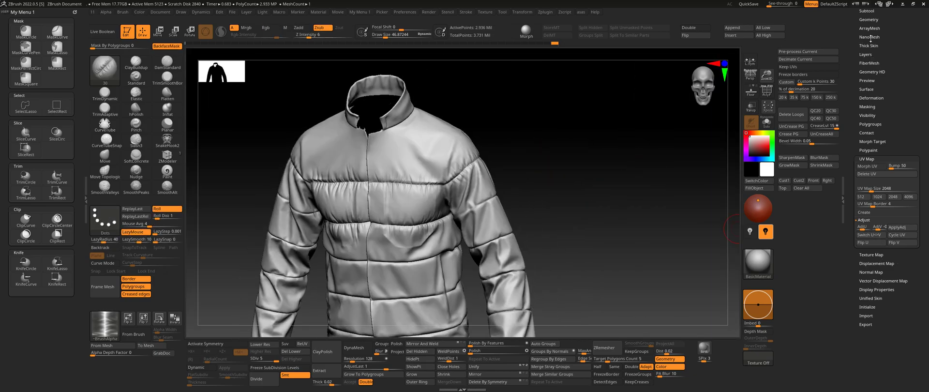
left_click(871, 124)
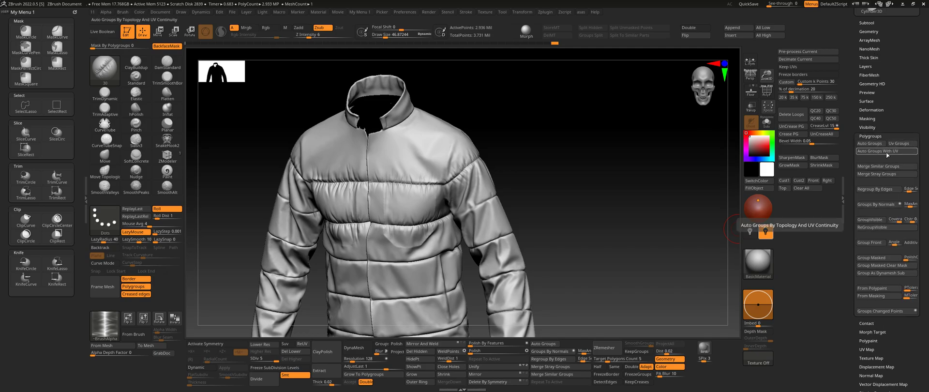
left_click(887, 153)
Hide the sleeves and complete the gathers along the second torso seam beneath both armholes
right_click_drag(575, 222, 476, 213)
left_click(421, 208, "ctrl+shift")
left_click(421, 208, "ctrl+shift")
left_click(449, 224, "ctrl+shift")
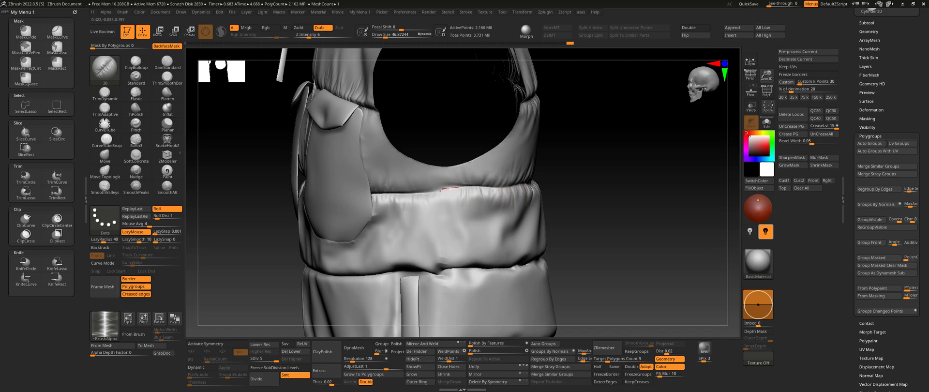
right_click_drag(440, 188, 597, 188)
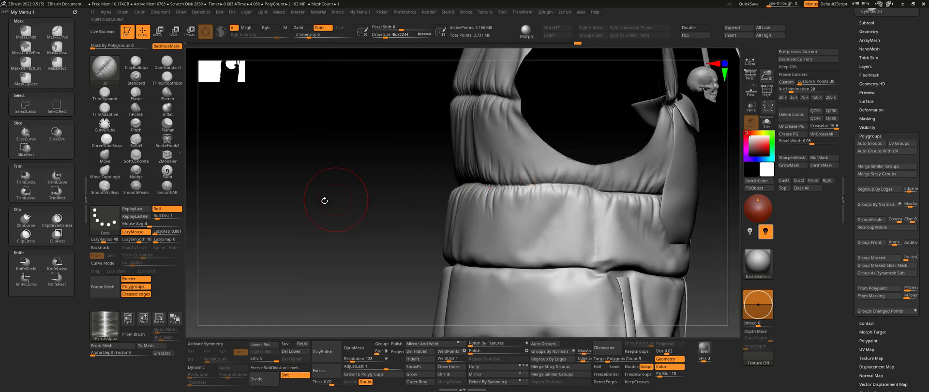
right_click_drag(358, 196, 632, 208)
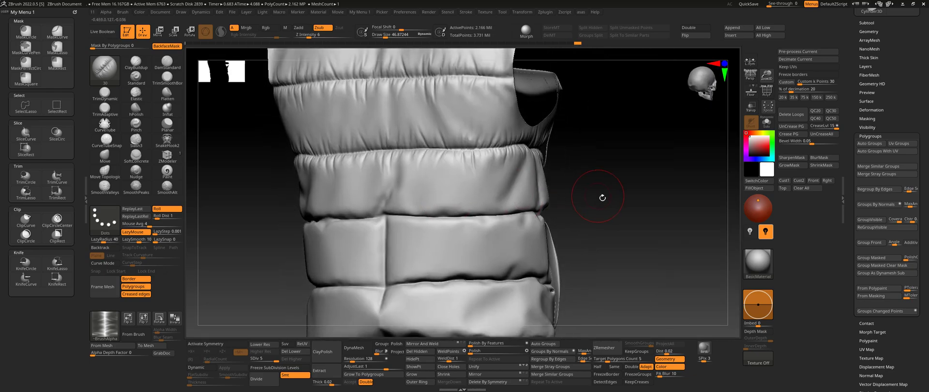
Load the seam brush 16.zbp from the brush folder and set its draw size to about 94
key("super")
left_click(513, 384)
mouse_move(672, 284)
left_mouse_down()
mouse_move(667, 223)
mouse_move(661, 281)
left_mouse_up()
scroll(649, 242, "up", 3)
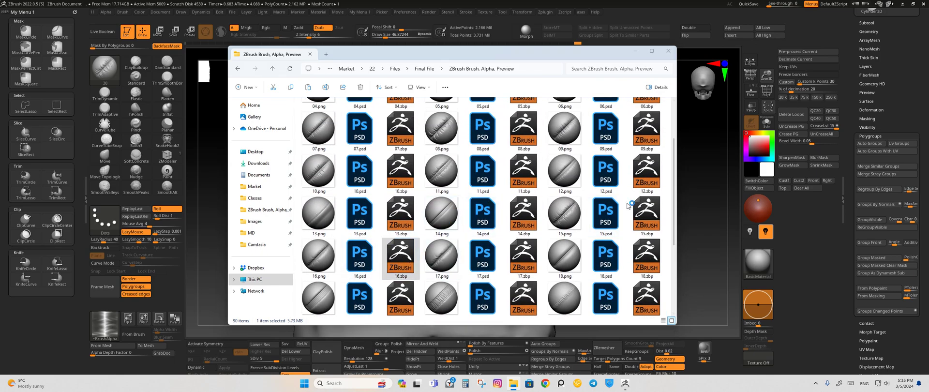
left_click_drag(580, 211, 619, 213)
key("s")
right_click_drag(451, 211, 494, 218)
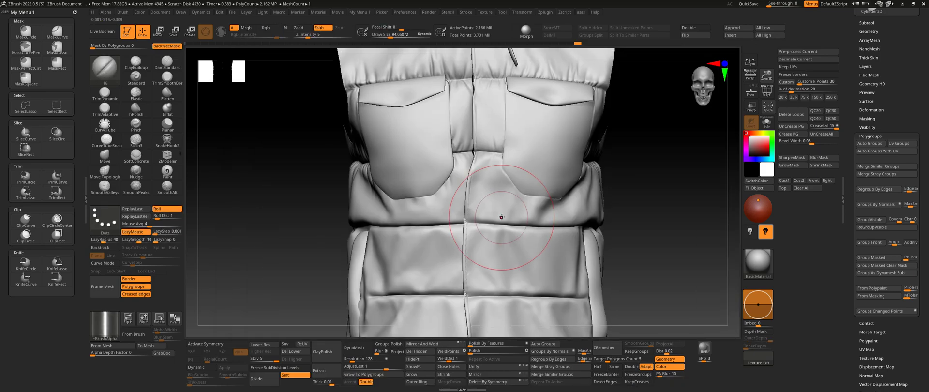
mouse_move(581, 211)
right_mouse_down()
mouse_move(328, 228)
mouse_move(593, 208)
right_mouse_up()
Load the seam brush 15.zbp from the brush folder
key("super")
left_click(513, 383)
left_click_drag(573, 219, 568, 213)
Hide the pockets and other separate pieces by polygroup, leaving only the main torso panels visible
right_click_drag(660, 214, 506, 222)
left_click(503, 224, "ctrl+shift")
left_click(452, 224, "ctrl+shift")
mouse_move(668, 228)
right_mouse_down()
mouse_move(559, 230)
mouse_move(595, 230)
right_mouse_up()
left_click(556, 231, "ctrl+shift")
left_click_drag(399, 227, 425, 245, "ctrl+shift")
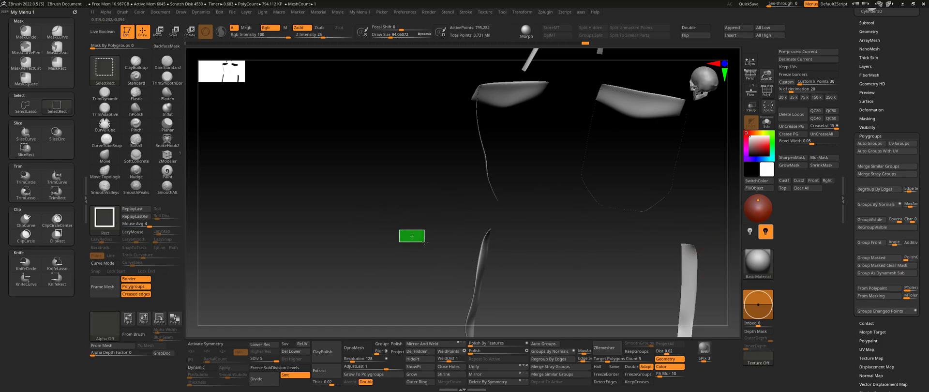
right_click_drag(483, 237, 542, 227)
left_click(610, 193, "ctrl+shift")
left_click(271, 208, "ctrl+shift")
Try seam brush 15 on the third torso seam beside the zipper
mouse_move(465, 216)
right_mouse_down()
mouse_move(533, 213)
mouse_move(479, 196)
mouse_move(580, 233)
mouse_move(620, 261)
mouse_move(563, 222)
mouse_move(450, 227)
right_mouse_up()
left_click_drag(626, 234, 525, 230)
key("ctrl+z")
right_click_drag(432, 205, 438, 266, "ctrl")
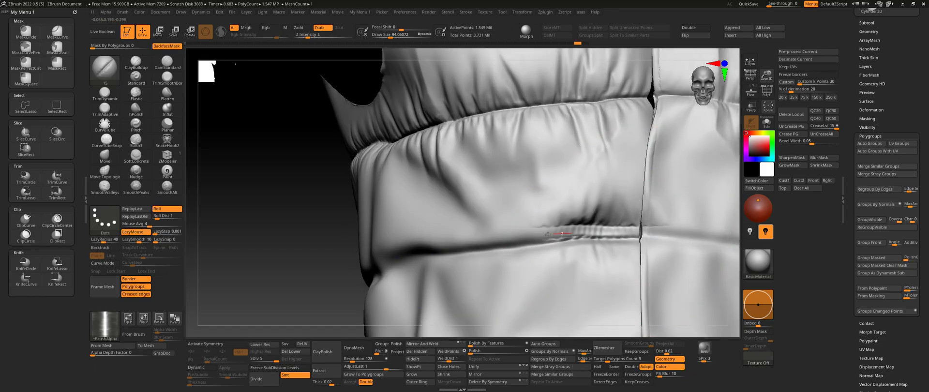
right_click_drag(555, 237, 616, 245)
Load the seam brush 11.zbp from the brush folder and try it on the third torso seam
key("super")
left_click(513, 383)
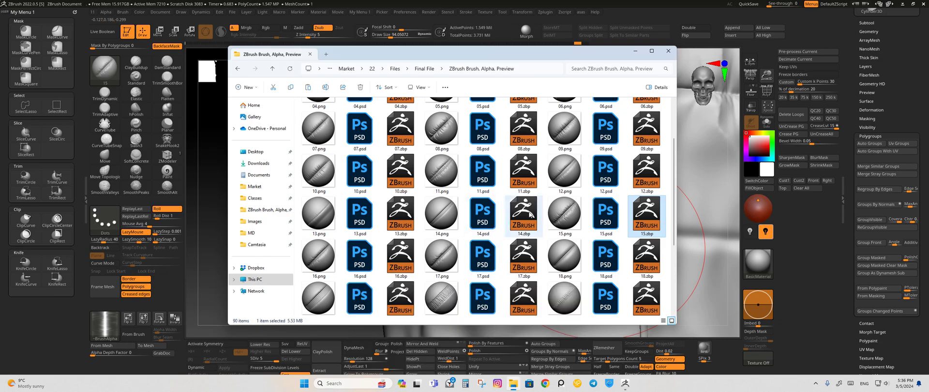
double_click(515, 177)
left_click_drag(551, 216, 565, 237)
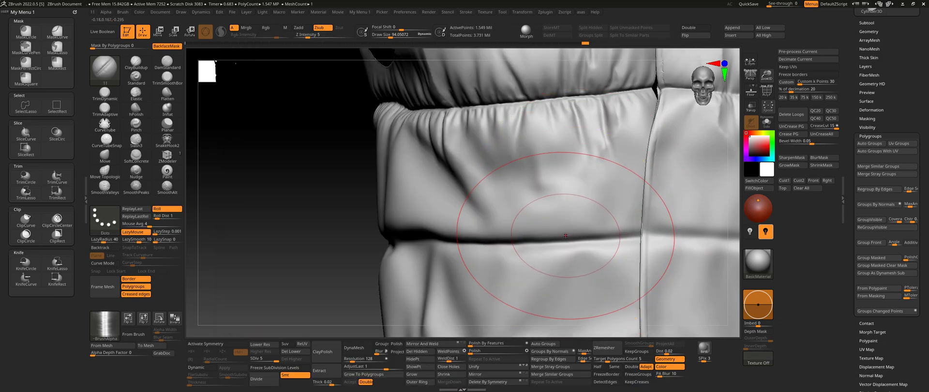
Load the seam brush 09.zbp from the brush folder and try it on the third torso seam
key("super")
left_click(514, 383)
double_click(633, 133)
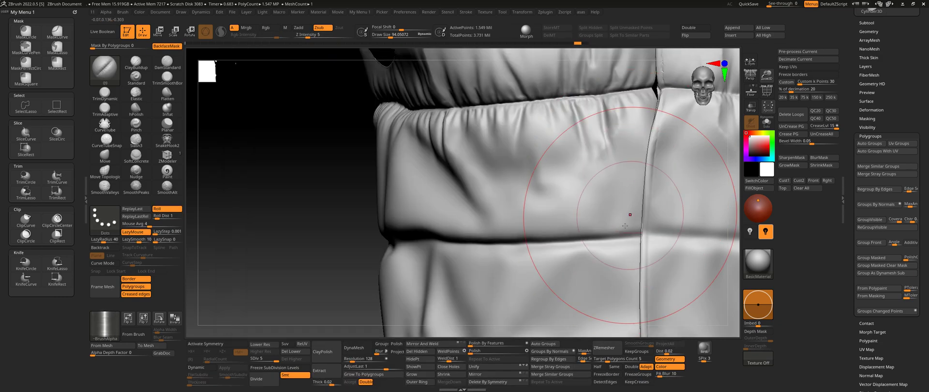
right_click_drag(579, 234, 651, 239, "ctrl")
Load the seam brush 08.zbp from the brush folder and set its draw size to about 106
key("super")
left_click(513, 383)
scroll(670, 221, "up", 1)
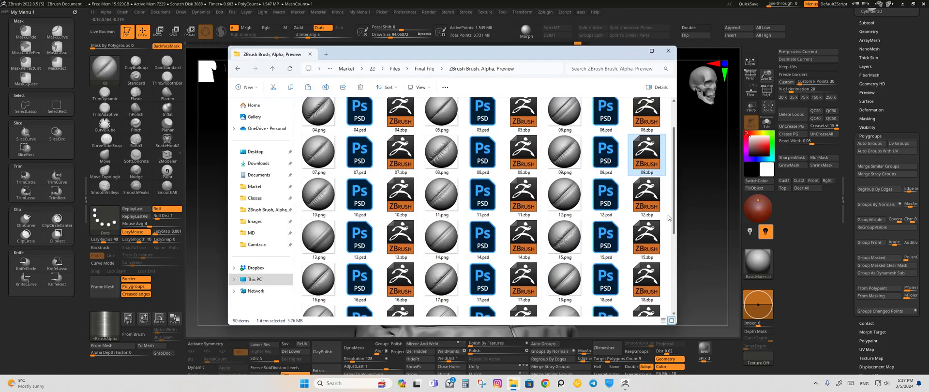
double_click(524, 179)
right_click_drag(546, 128, 525, 212)
mouse_move(581, 233)
right_mouse_down()
mouse_move(639, 233)
mouse_move(681, 248)
right_mouse_up()
key("s")
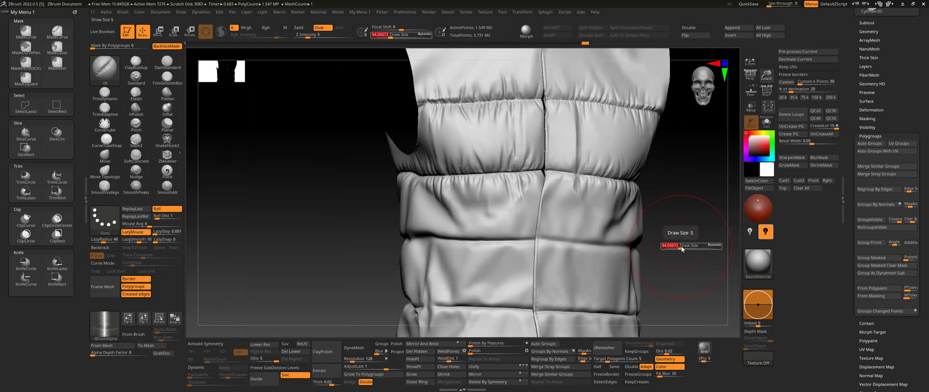
Try sculpting gathers along the third torso seam around the whole torso with seam brush 08
right_click_drag(618, 249, 632, 235)
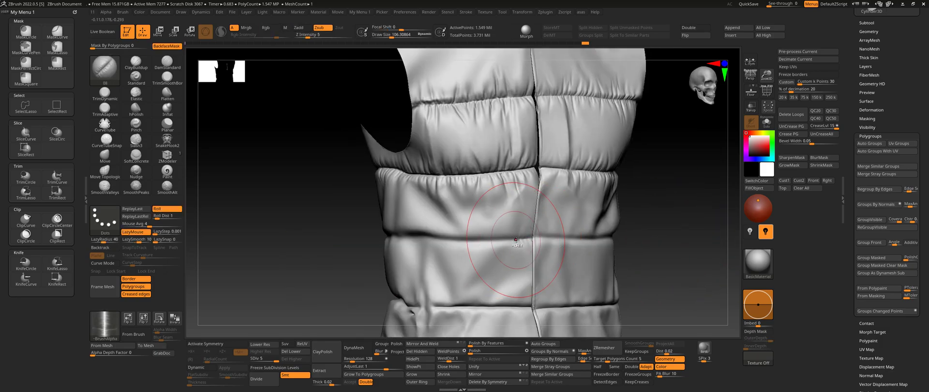
mouse_move(411, 236)
right_mouse_down()
mouse_move(452, 233)
mouse_move(428, 240)
right_mouse_up()
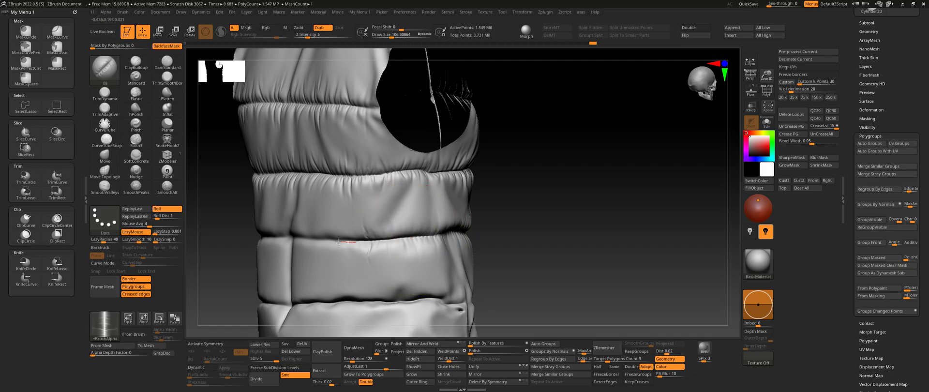
right_click_drag(544, 232, 444, 233)
right_click_drag(363, 239, 462, 222)
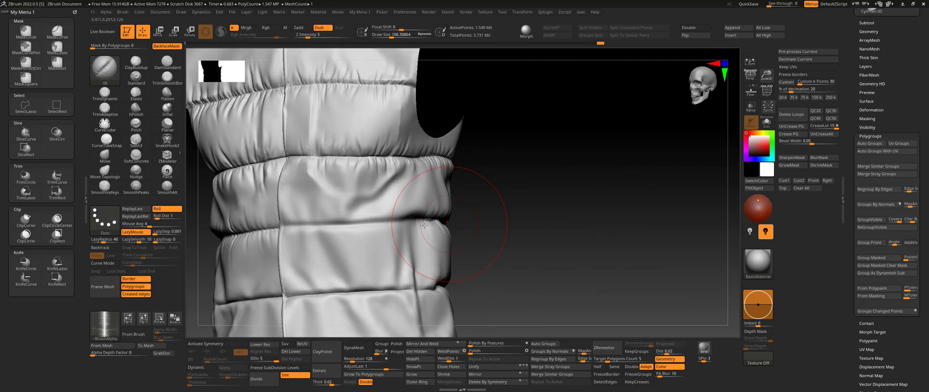
left_click_drag(292, 223, 396, 221, "shift")
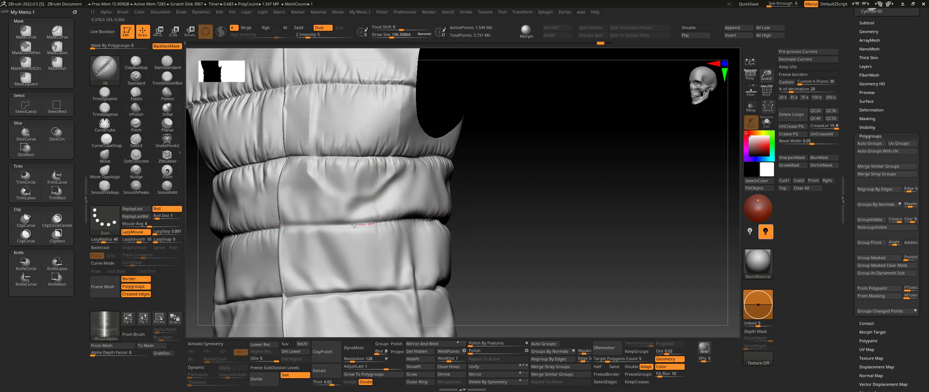
left_click_drag(270, 227, 262, 228)
Reduce the draw size to about 28 and undo the gathers sculpted along the third torso seam
right_click_drag(264, 226, 426, 216)
key("s")
left_click_drag(383, 213, 374, 214)
right_click_drag(524, 206, 599, 228)
mouse_move(600, 227)
right_mouse_down("ctrl")
mouse_move(560, 264)
mouse_move(654, 260)
mouse_move(624, 247)
mouse_move(629, 238)
mouse_move(675, 246)
mouse_move(649, 249)
right_mouse_up("ctrl")
key("ctrl+z")
key("ctrl+z")
key("ctrl+z")
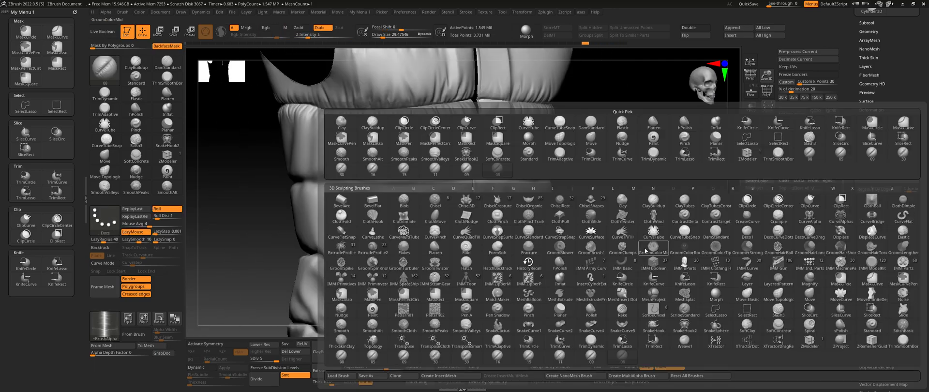
Switch to the loaded seam brush 30 and set its draw size to about 98
key("b")
left_click(338, 357)
right_click_drag(603, 218, 625, 230)
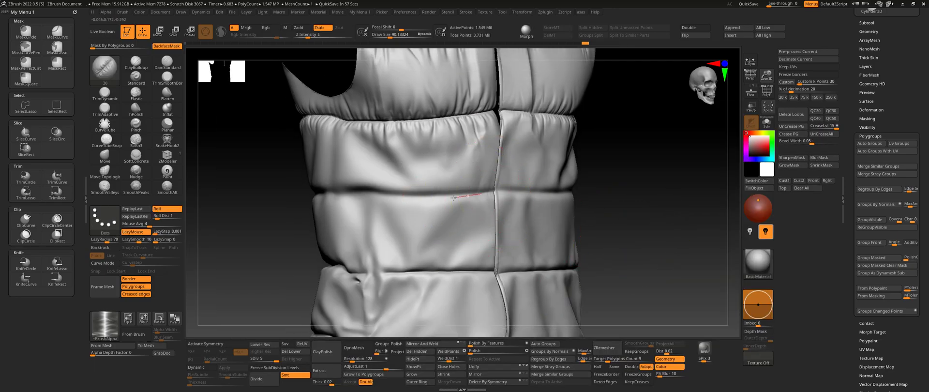
key("s")
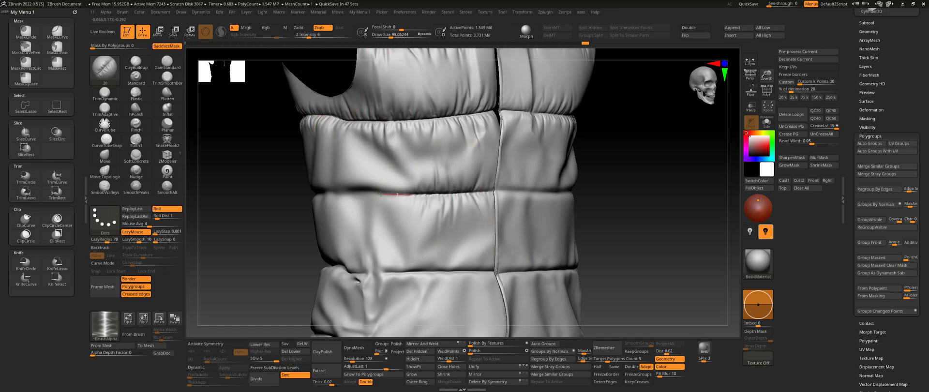
Sculpt gathers along the third torso seam all the way around the torso with the new seam brush
right_click_drag(338, 193, 441, 195)
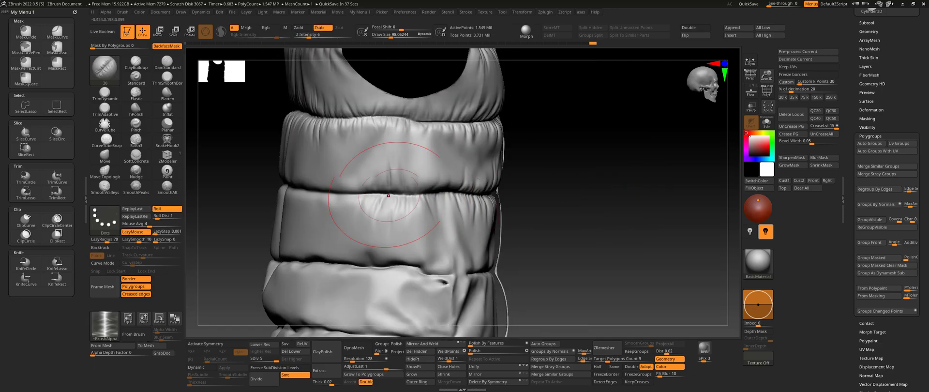
right_click_drag(364, 194, 374, 197)
right_click_drag(249, 185, 480, 213)
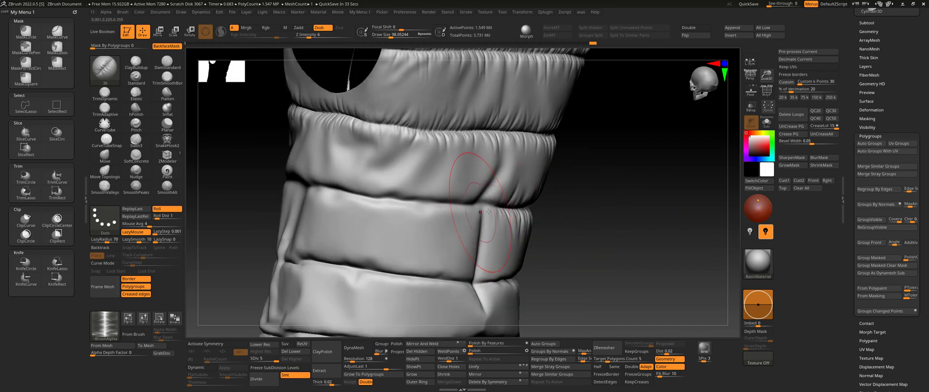
right_click_drag(602, 176, 535, 222)
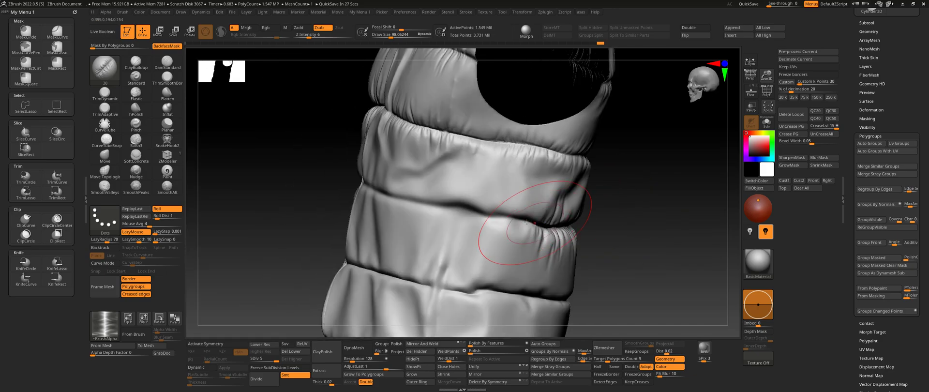
right_click_drag(431, 204, 413, 203)
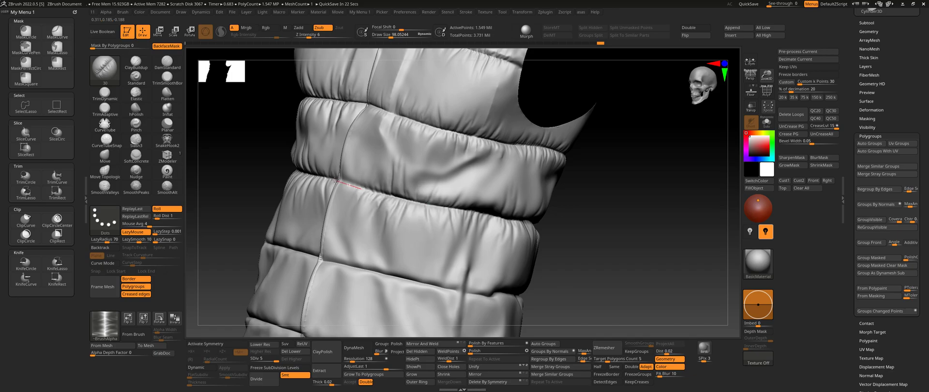
mouse_move(625, 251)
right_mouse_down()
mouse_move(541, 227)
mouse_move(528, 204)
mouse_move(639, 235)
right_mouse_up()
Toggle the visibility of the torso polygroups and smooth the fold at the front beside the fourth torso seam
left_click(527, 205, "ctrl+shift")
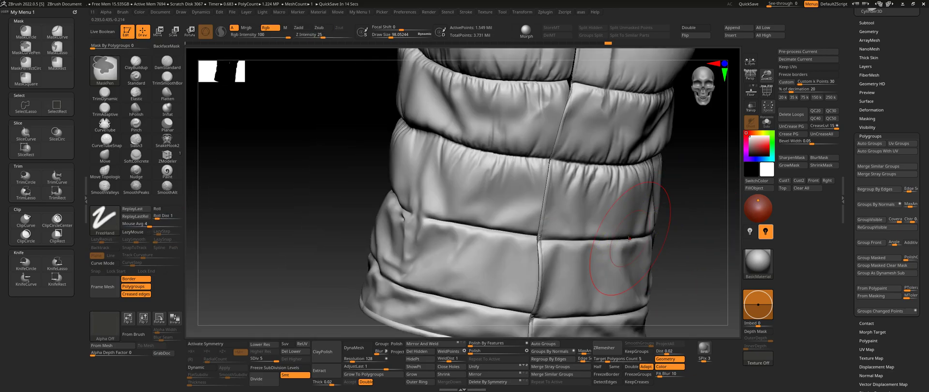
left_click(689, 234, "ctrl+shift")
left_click_drag(522, 236, 493, 232)
right_click_drag(316, 226, 524, 235)
left_click_drag(471, 223, 400, 221)
right_click_drag(383, 228, 388, 244)
key("shift")
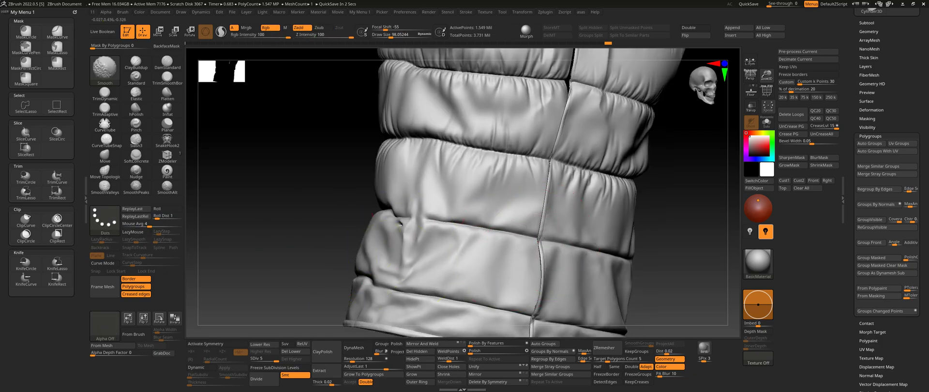
right_click_drag(670, 264, 346, 272)
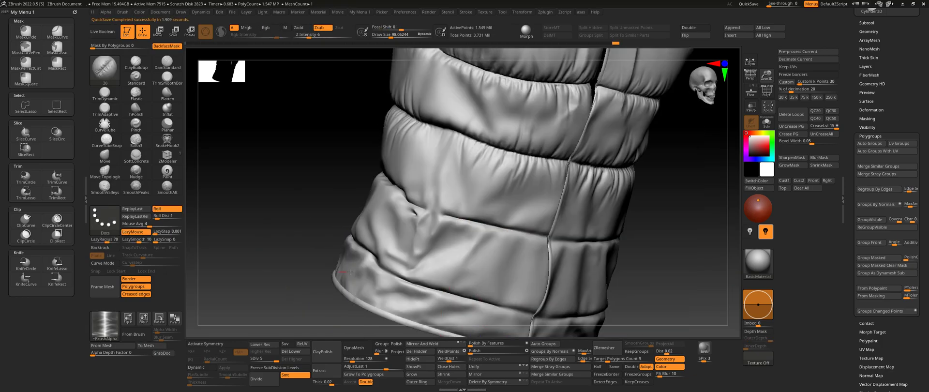
Set the draw size to about 72 and smooth the surface along the fourth torso seam at the front and side
right_click_drag(683, 274, 629, 228, "ctrl")
left_click_drag(576, 197, 592, 189)
key("shift")
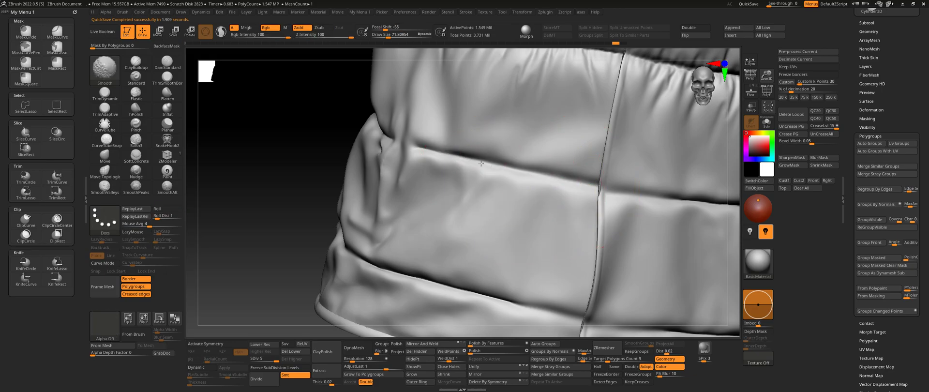
right_click_drag(599, 194, 434, 157)
right_click_drag(609, 197, 535, 218)
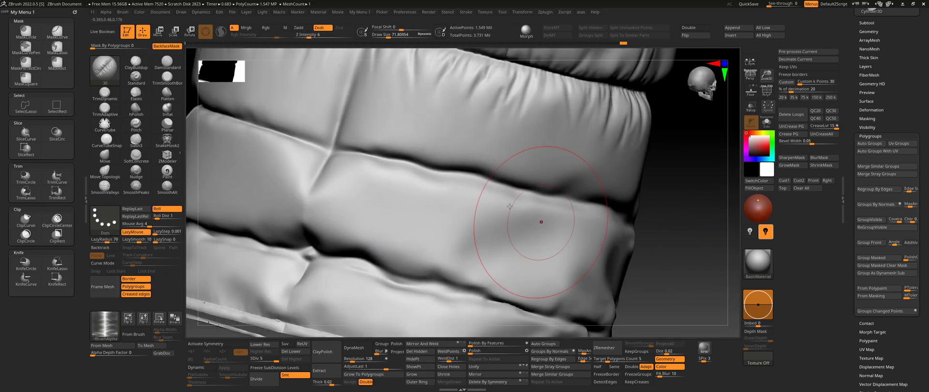
mouse_move(416, 183)
right_mouse_down()
mouse_move(291, 193)
mouse_move(314, 201)
right_mouse_up()
left_click_drag(487, 186, 476, 232, "shift")
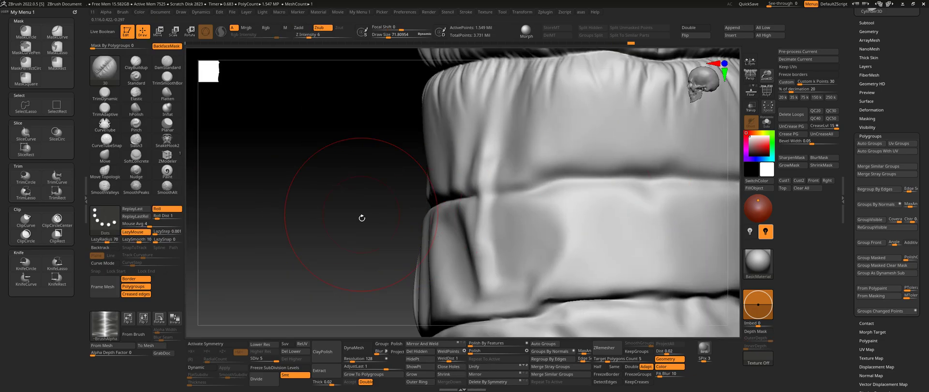
right_click_drag(271, 213, 356, 189)
left_click_drag(363, 187, 271, 195, "shift")
Sculpt gathers along the fourth torso seam across the side of the torso
right_click_drag(404, 194, 611, 208, "alt")
left_click_drag(312, 205, 573, 201)
key("f")
mouse_move(600, 237)
right_mouse_down()
mouse_move(621, 242)
mouse_move(387, 270)
right_mouse_up()
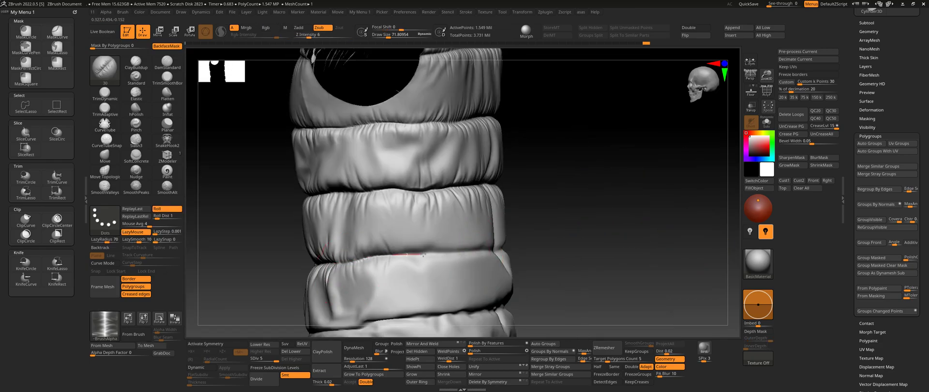
right_click_drag(489, 249, 380, 258)
Increase the draw size to about 128 and sculpt gathers along the rest of the fourth torso seam
right_click_drag(468, 252, 442, 230, "ctrl")
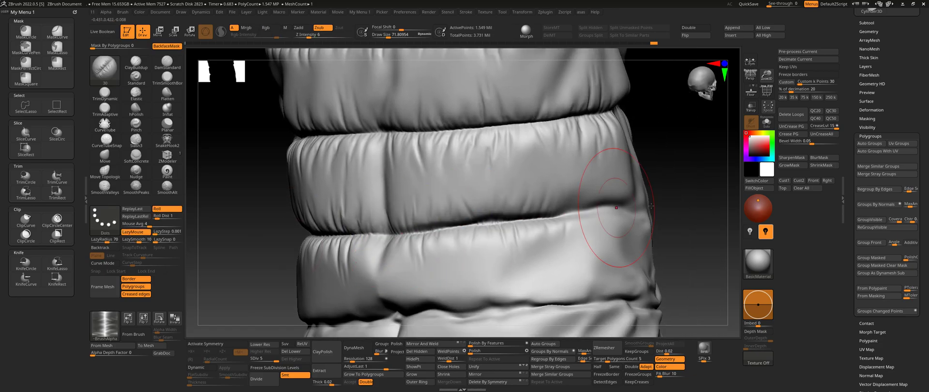
right_click_drag(651, 206, 451, 239, "ctrl")
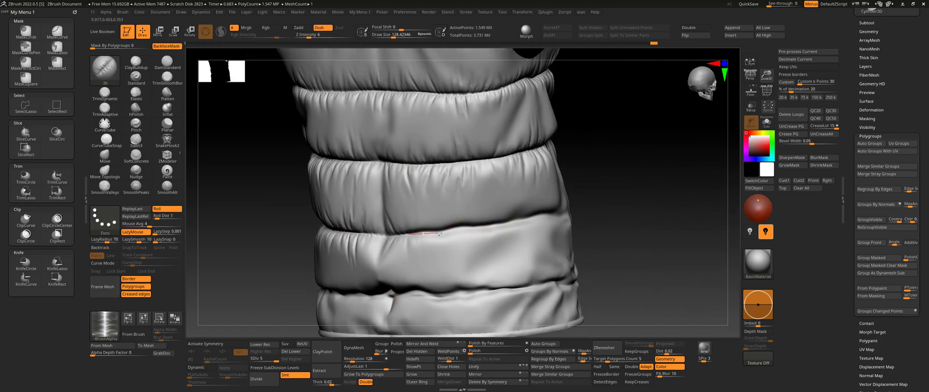
right_click_drag(544, 214, 508, 212)
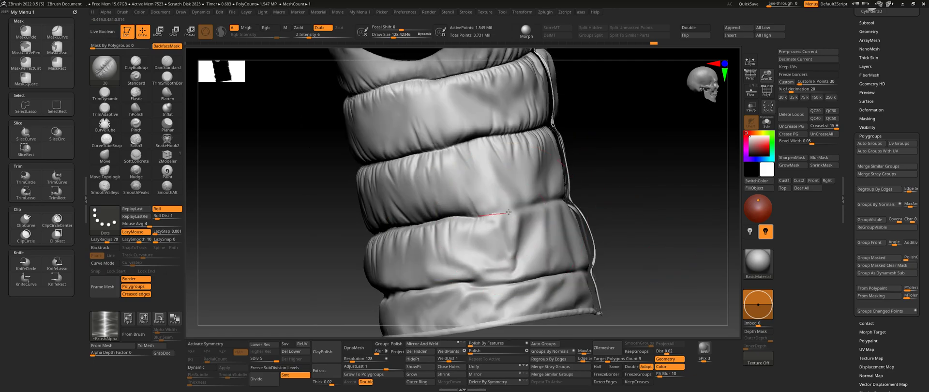
right_click_drag(625, 194, 546, 204)
right_click_drag(600, 196, 525, 232)
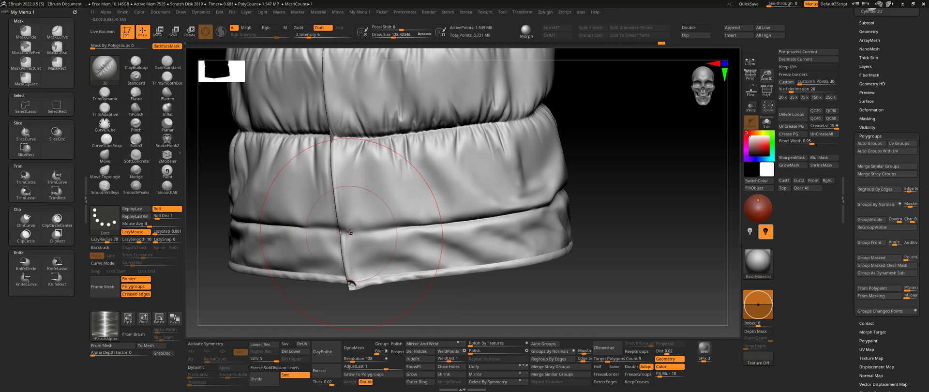
Try sculpting gathers along the fifth torso seam above the hem with the draw size at about 83
right_click_drag(582, 203, 533, 220)
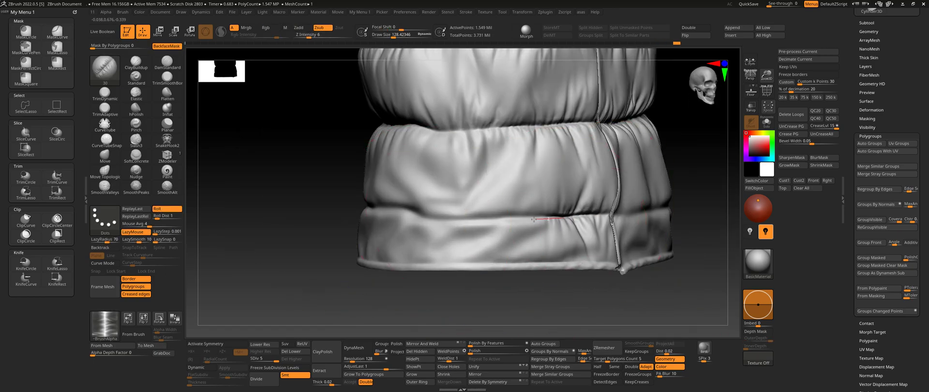
mouse_move(326, 234)
right_mouse_down()
mouse_move(382, 268)
mouse_move(536, 222)
right_mouse_up()
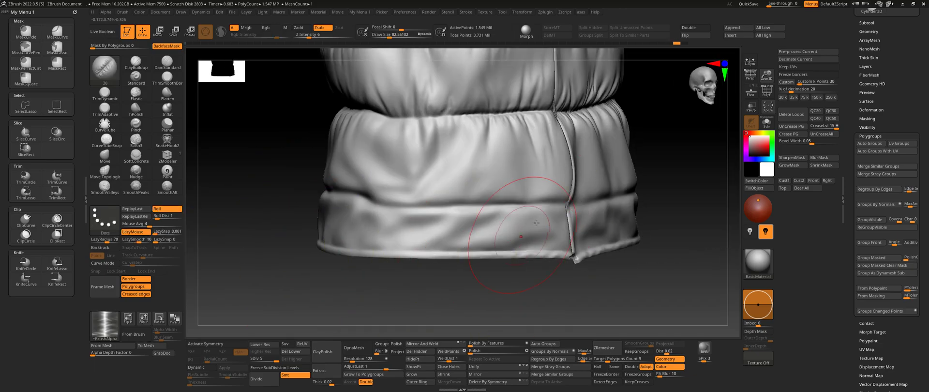
right_click_drag(387, 206, 344, 219)
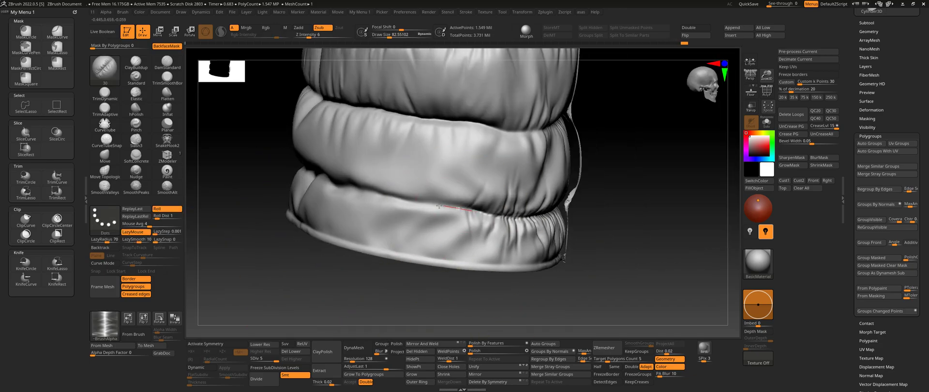
right_click_drag(344, 188, 400, 175)
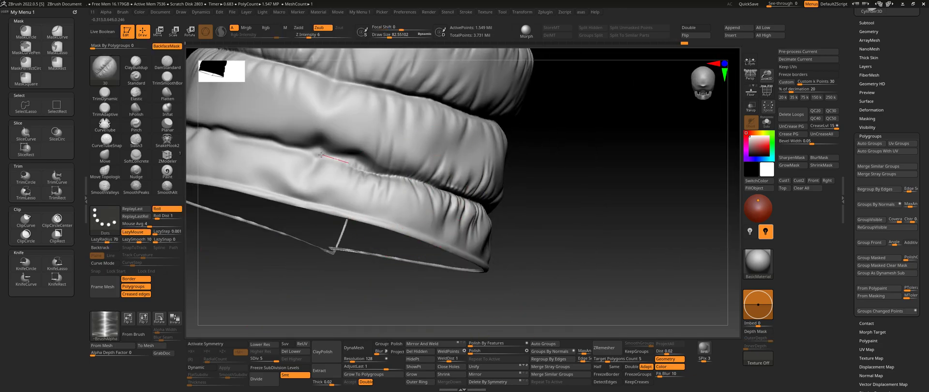
left_click_drag(248, 139, 226, 132, "alt")
mouse_move(295, 254)
right_mouse_down("alt")
mouse_move(407, 295)
mouse_move(562, 205)
mouse_move(598, 208)
right_mouse_up("alt")
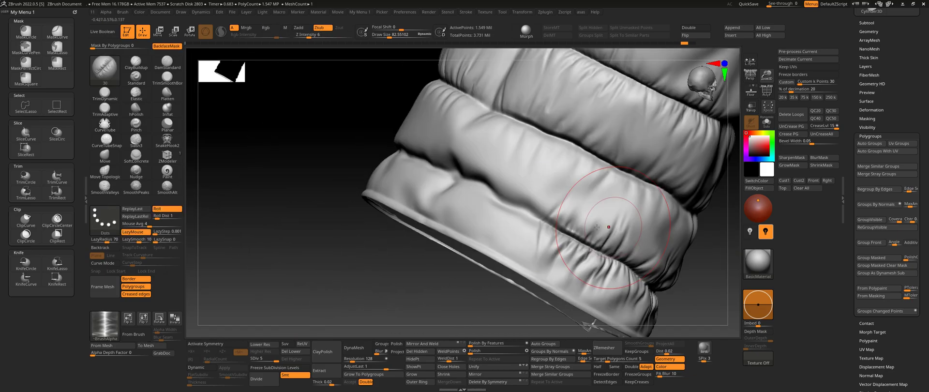
left_click_drag(423, 162, 438, 168, "shift")
right_click_drag(414, 159, 422, 185)
left_click_drag(340, 167, 320, 272)
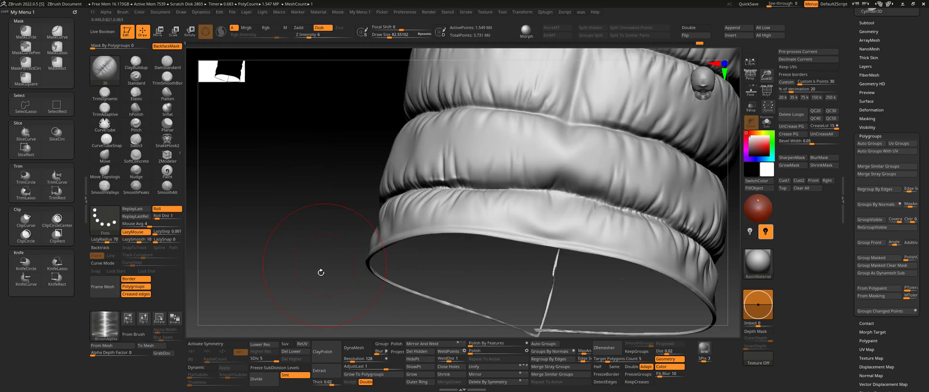
Try a larger draw size of about 124 for the gathers along the fifth seam toward the front placket
key("s")
left_click_drag(334, 230, 341, 284)
left_click_drag(345, 286, 428, 281)
left_click_drag(423, 192, 393, 198)
left_click_drag(318, 191, 187, 190)
left_click_drag(547, 276, 455, 280)
left_click_drag(532, 232, 561, 286, "alt")
left_click_drag(678, 208, 603, 214)
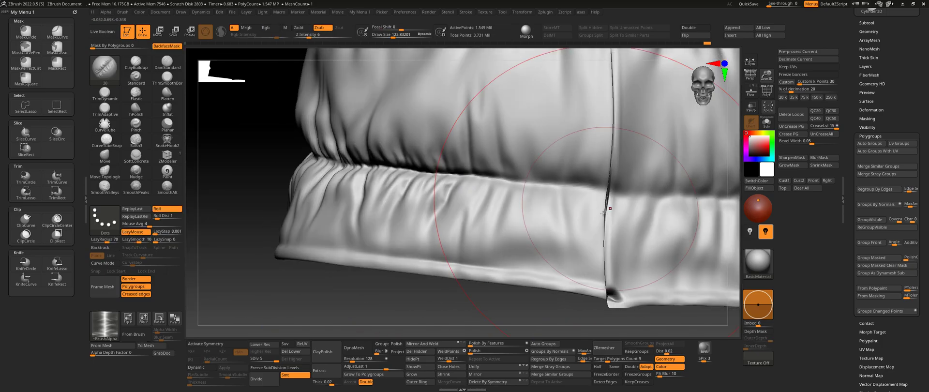
Undo the gathers sculpted along the fifth torso seam above the hem
key("ctrl+z")
right_click_drag(602, 213, 396, 205)
key("ctrl+z")
key("ctrl+z")
key("ctrl+z")
mouse_move(309, 276)
right_mouse_down()
mouse_move(392, 277)
mouse_move(351, 234)
mouse_move(450, 237)
mouse_move(370, 237)
right_mouse_up()
key("ctrl+z")
key("ctrl+z")
key("ctrl+z")
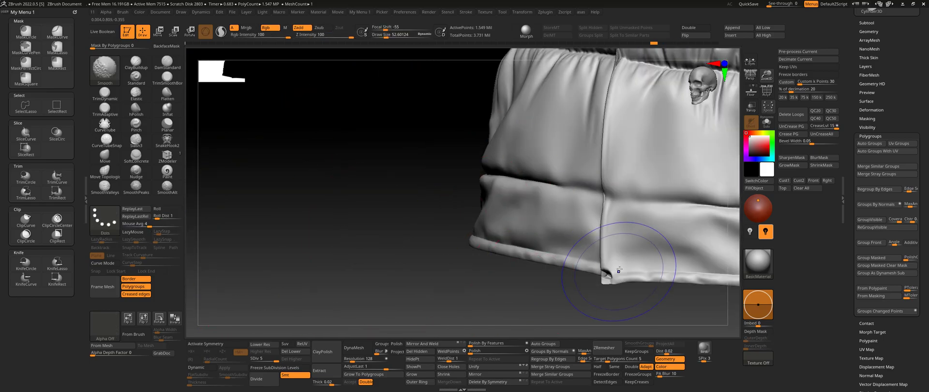
Smooth the lower end of the front placket, discarding the later undo history, and hide part of the front panels
left_click(609, 266, "shift")
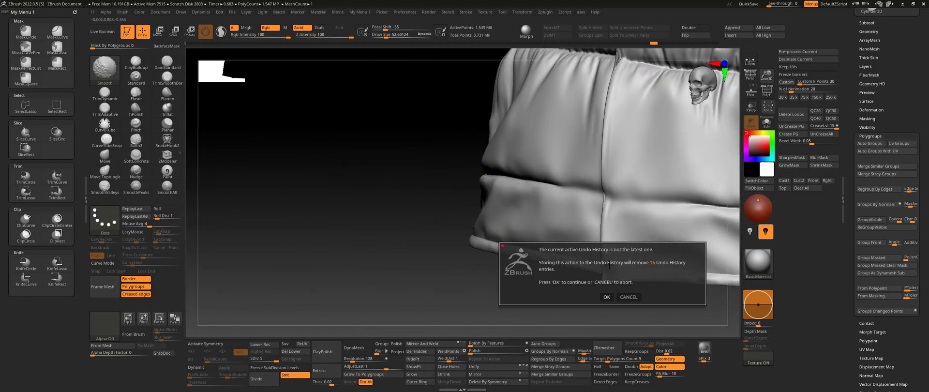
left_click(607, 297)
right_click_drag(556, 290, 602, 280)
left_click(591, 209, "ctrl+shift")
Try a gather stroke along the fifth torso seam starting at the front placket and undo it
left_click_drag(624, 195, 399, 166)
right_click_drag(411, 228, 508, 205)
key("ctrl+z")
key("ctrl+z")
key("ctrl+z")
key("ctrl+z")
key("ctrl+z")
key("ctrl+z")
Try sculpting fine gathers along the fifth torso seam from front to back with the draw size at about 53
left_click_drag(624, 196, 394, 169)
right_click_drag(387, 194, 457, 215)
left_click_drag(421, 183, 368, 178)
right_click_drag(358, 208, 431, 201)
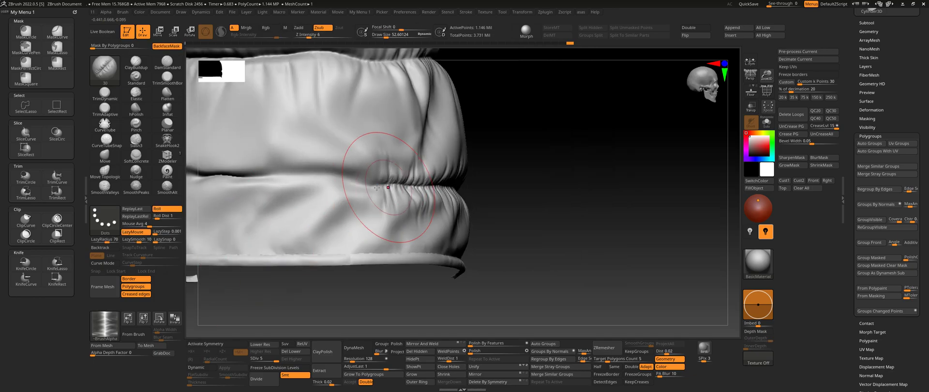
left_click_drag(274, 175, 262, 175)
right_click_drag(339, 193, 565, 207)
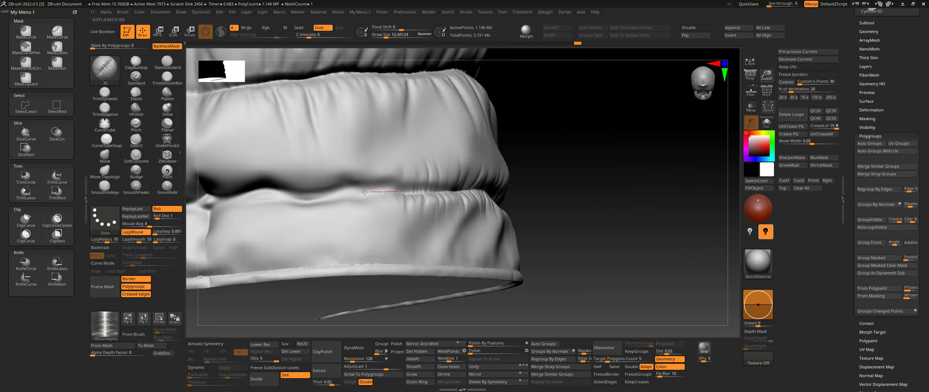
mouse_move(317, 191)
right_mouse_down()
mouse_move(387, 223)
mouse_move(452, 269)
right_mouse_up()
key("ctrl")
Set the draw size to about 102 and sculpt gathers along the fifth torso seam from the front around the side
key("s")
left_click_drag(455, 264, 460, 264)
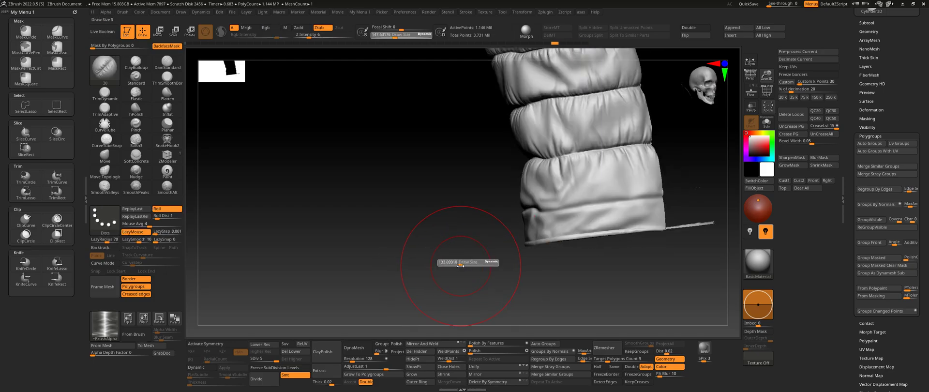
left_click_drag(523, 215, 513, 216)
right_click_drag(484, 218, 537, 225)
left_click_drag(544, 225, 505, 208)
right_click_drag(505, 208, 450, 218)
right_click_drag(523, 228, 549, 220)
left_click_drag(544, 218, 524, 218)
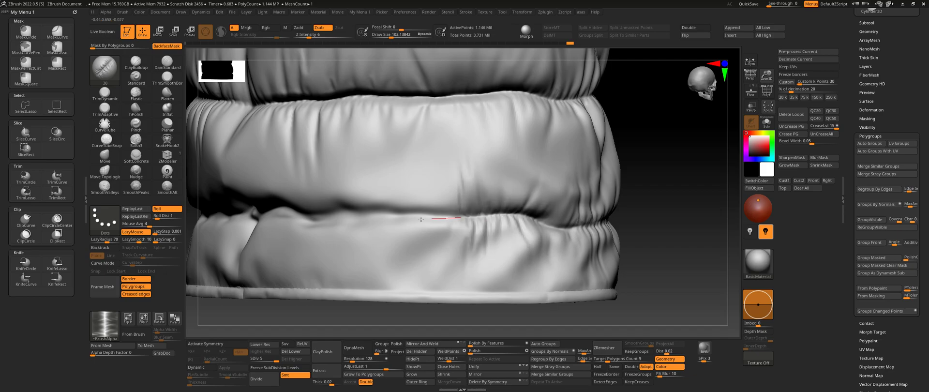
Continue the fifth seam's gathers across the back and around the other side to the front edge
left_click_drag(306, 218, 296, 217)
right_click_drag(484, 212, 720, 177)
key("shift")
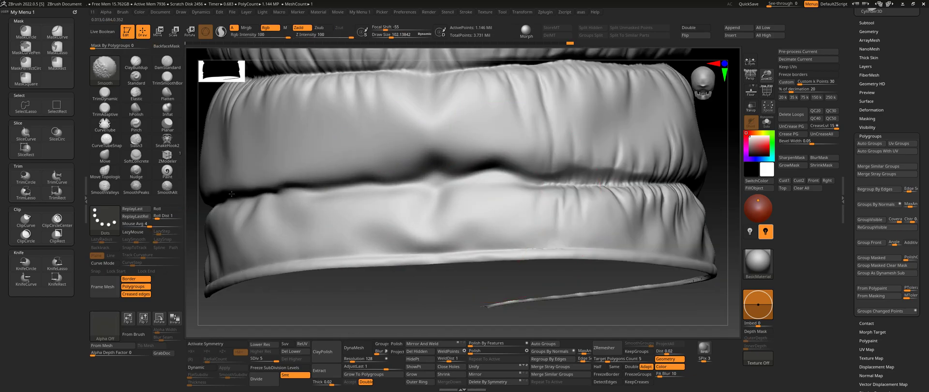
left_click_drag(529, 182, 492, 175)
right_click_drag(233, 200, 485, 189)
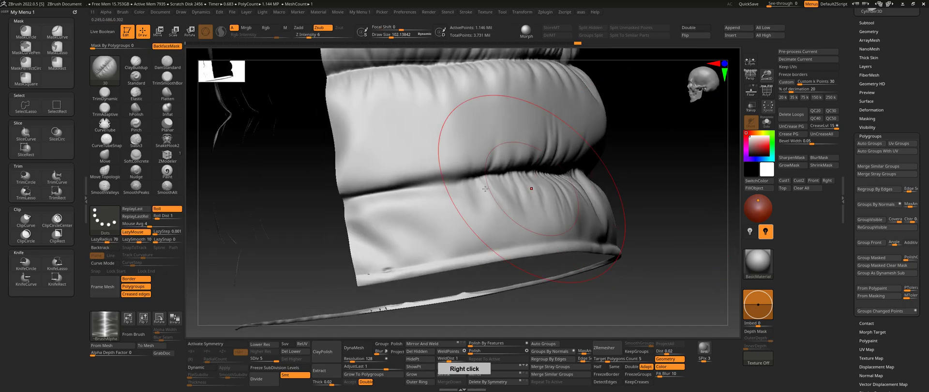
left_click_drag(382, 193, 340, 197)
right_click_drag(556, 233, 547, 184, "ctrl")
Change which front panels are visible and sculpt gathers along the remaining front part of the fifth torso seam
left_click(581, 203, "ctrl+shift")
right_click_drag(581, 203, 542, 198)
left_click(371, 186, "ctrl+shift")
mouse_move(483, 200)
right_mouse_down()
mouse_move(514, 205)
mouse_move(503, 242)
right_mouse_up()
left_click_drag(226, 218, 258, 219)
left_click_drag(470, 201, 476, 200)
right_click_drag(476, 199, 360, 186)
left_click_drag(333, 194, 375, 188)
Switch the visible jacket panels, adjust the draw size and add gathers on the next seam section
left_click(523, 189, "ctrl+shift")
right_click_drag(522, 188, 401, 213)
key("s")
left_click_drag(396, 216, 384, 215)
mouse_move(348, 168)
right_mouse_down()
mouse_move(484, 213)
mouse_move(618, 238)
mouse_move(489, 256)
mouse_move(544, 267)
mouse_move(533, 232)
right_mouse_up()
right_click_drag(532, 232, 598, 251)
Isolate another jacket section and sculpt gathers along its seams
left_click(533, 208, "ctrl+shift")
right_click_drag(600, 184, 600, 213, "ctrl")
mouse_move(600, 213)
right_mouse_down()
mouse_move(633, 209)
mouse_move(544, 163)
mouse_move(556, 165)
mouse_move(504, 183)
mouse_move(647, 203)
mouse_move(638, 196)
mouse_move(674, 197)
mouse_move(621, 197)
mouse_move(633, 213)
mouse_move(589, 240)
mouse_move(532, 241)
mouse_move(571, 237)
right_mouse_up()
mouse_move(509, 237)
right_mouse_down()
mouse_move(491, 238)
mouse_move(597, 251)
mouse_move(613, 231)
mouse_move(533, 262)
mouse_move(629, 247)
mouse_move(651, 255)
mouse_move(677, 242)
right_mouse_up()
left_click_drag(626, 219, 596, 210)
mouse_move(601, 214)
right_mouse_down()
mouse_move(611, 226)
mouse_move(542, 218)
mouse_move(638, 230)
right_mouse_up()
left_click_drag(554, 222, 530, 221)
right_click_drag(530, 221, 588, 237)
left_click_drag(588, 237, 508, 238)
Continue sculpting gathers around the remaining seams of the isolated jacket section
right_click_drag(508, 239, 557, 240)
left_click_drag(609, 244, 518, 238)
right_click_drag(518, 237, 587, 240)
left_click_drag(588, 240, 532, 237)
right_click_drag(532, 237, 580, 239)
left_click_drag(583, 241, 544, 236)
right_click_drag(462, 239, 540, 236)
right_click_drag(598, 251, 558, 257)
right_click_drag(626, 243, 592, 242)
right_click_drag(593, 242, 549, 271, "ctrl")
Isolate the sleeve, set the draw size to about 128 and sculpt gathers along its lowest quilted seam
left_click(533, 210, "ctrl+shift")
left_click(541, 213, "ctrl+shift")
right_click_drag(575, 220, 677, 257)
mouse_move(677, 257)
right_mouse_down()
mouse_move(748, 263)
mouse_move(660, 255)
right_mouse_up()
key("s")
mouse_move(607, 220)
right_mouse_down()
mouse_move(439, 233)
mouse_move(542, 218)
right_mouse_up()
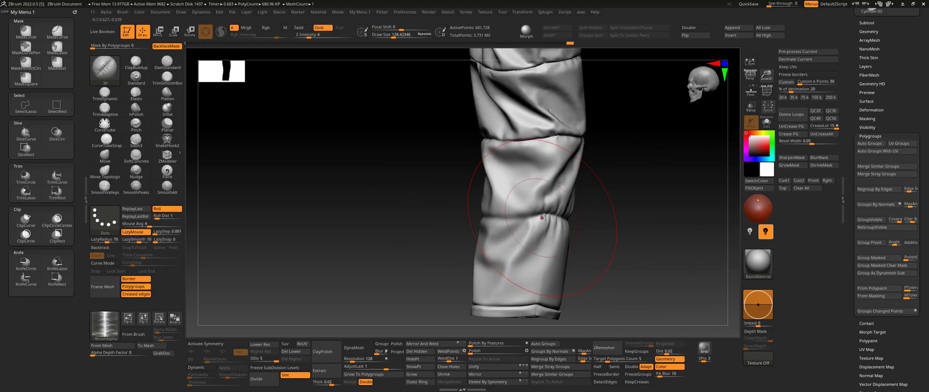
Sculpt gathers around the sleeve seam at the elbow
right_click_drag(639, 237, 608, 224)
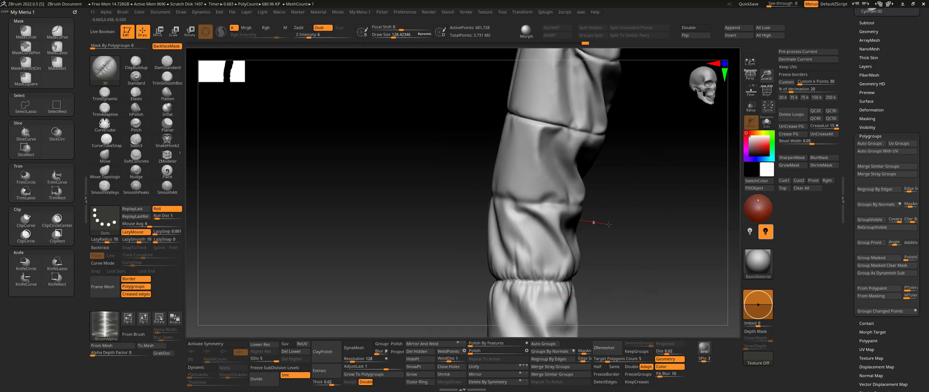
right_click_drag(537, 207, 586, 220)
right_click_drag(501, 202, 625, 219)
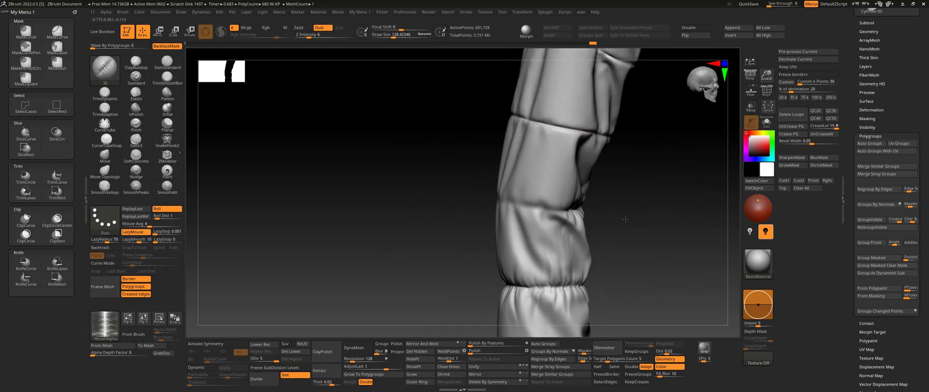
right_click_drag(493, 203, 597, 221)
left_click_drag(494, 188, 488, 186)
Sculpt gathers around the remaining upper sleeve seam and show the whole jacket again
mouse_move(503, 196)
right_mouse_down()
mouse_move(578, 203)
mouse_move(601, 192)
mouse_move(456, 187)
mouse_move(441, 158)
mouse_move(570, 176)
mouse_move(559, 172)
right_mouse_up()
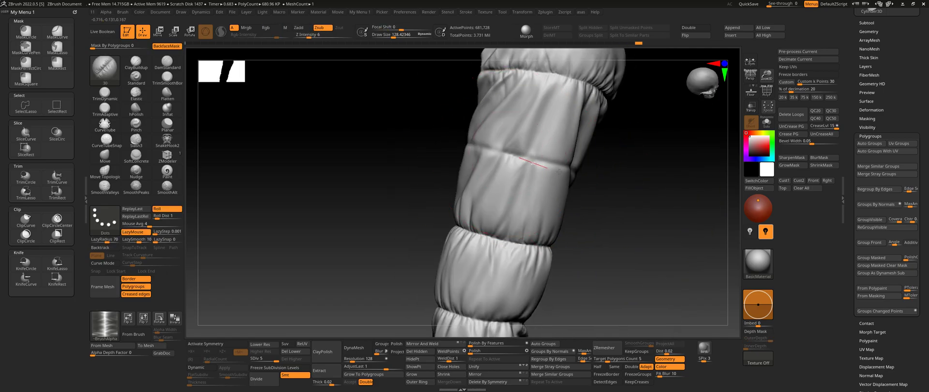
right_click_drag(652, 190, 551, 165)
right_click_drag(643, 188, 562, 172)
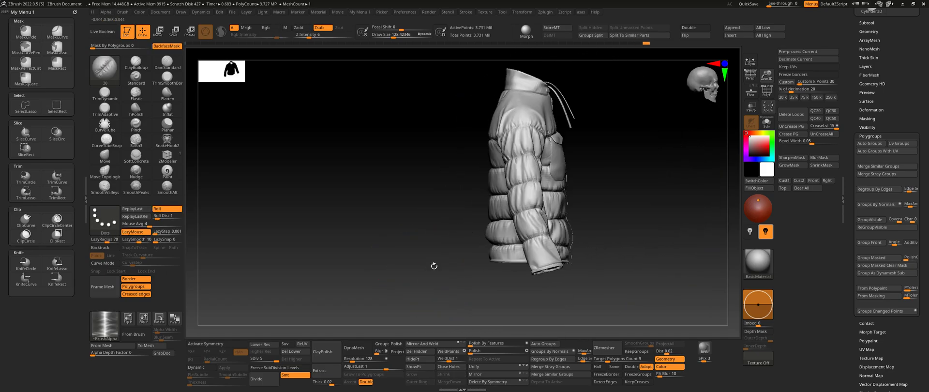
right_click_drag(441, 139, 622, 201)
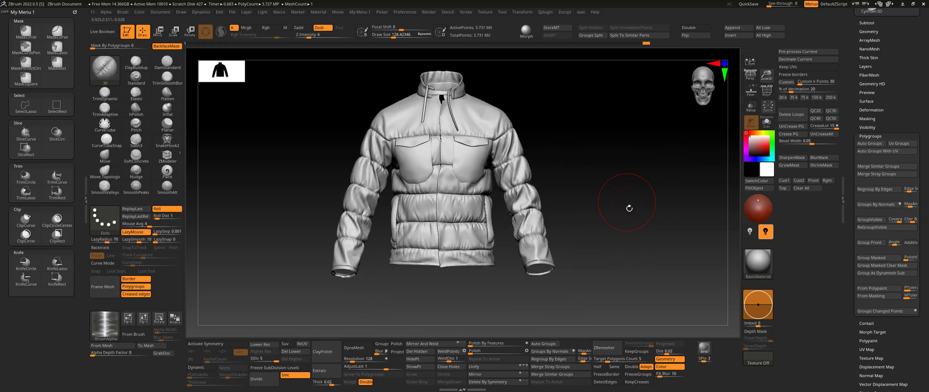